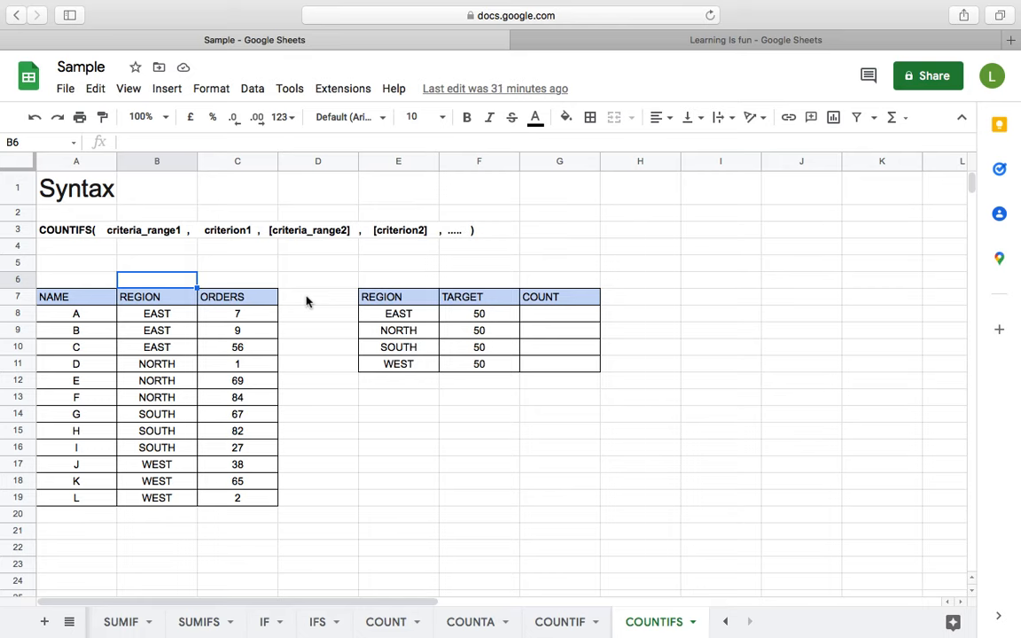
- Start a COUNTIFS formula in the EAST row's COUNT cell, G8
click(391, 315)
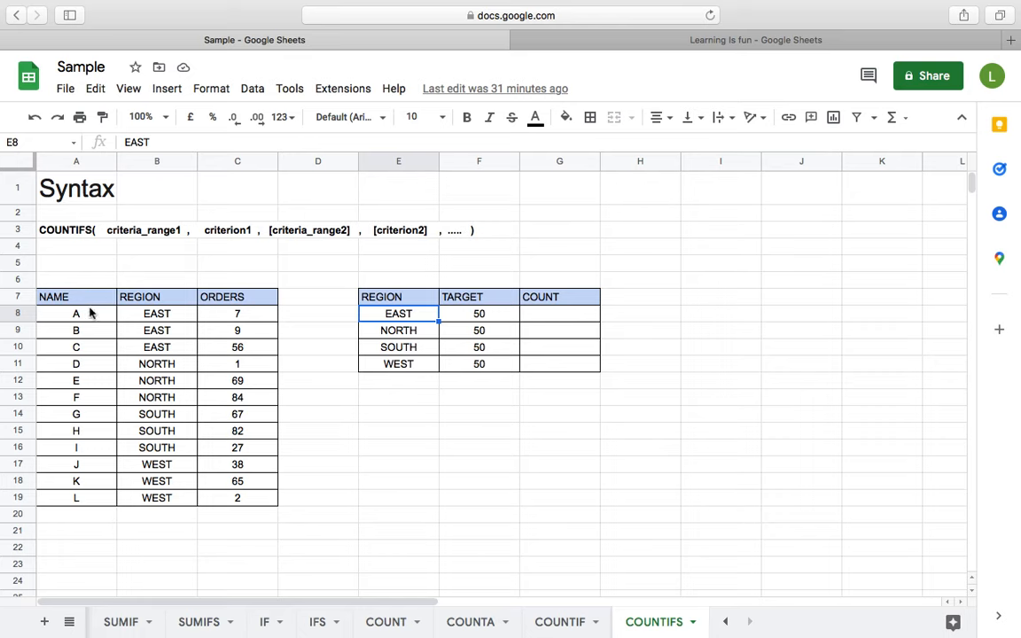
click(549, 319)
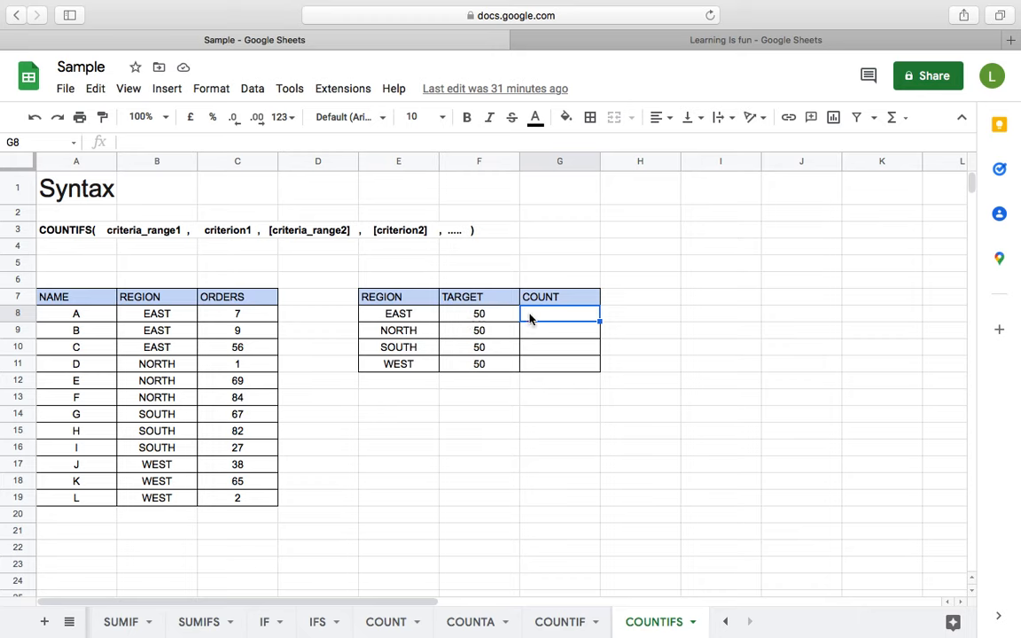
text(=coun)
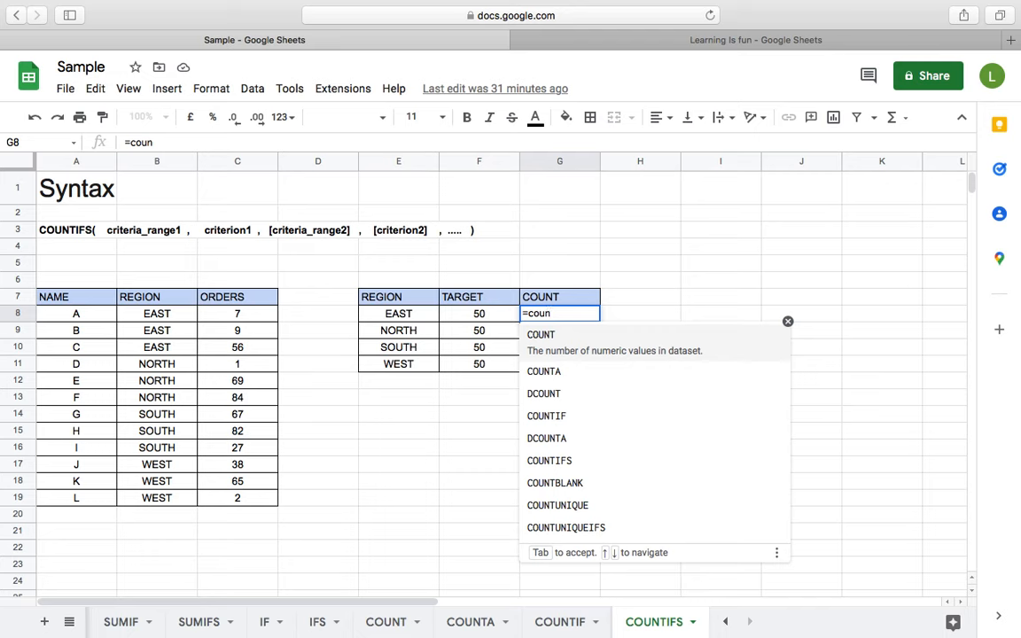
text(tif)
key(Tab)
key(BackSpace)
key(BackSpace)
text(f)
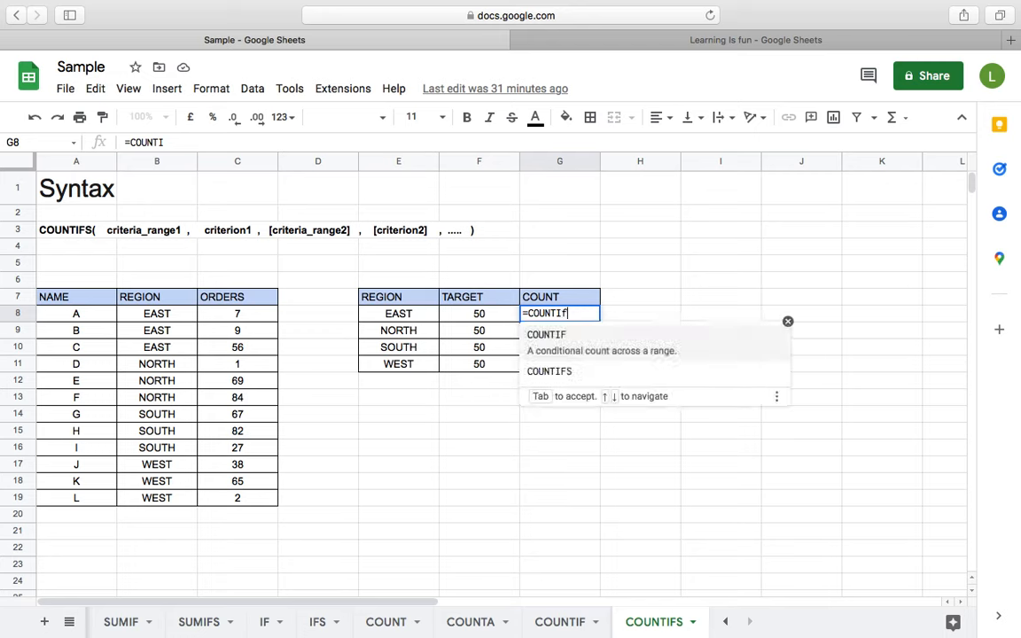
text(s)
key(Tab)
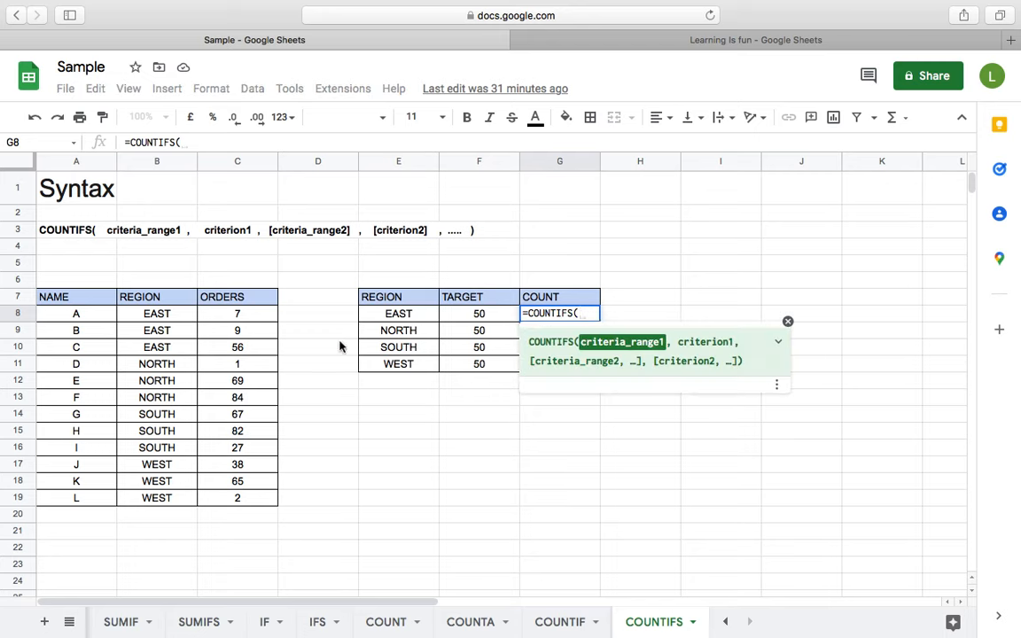
- Give the G8 formula the absolute range $B$8:$B$19 as first criteria range and E8 as its criterion
drag(183, 312, 178, 498)
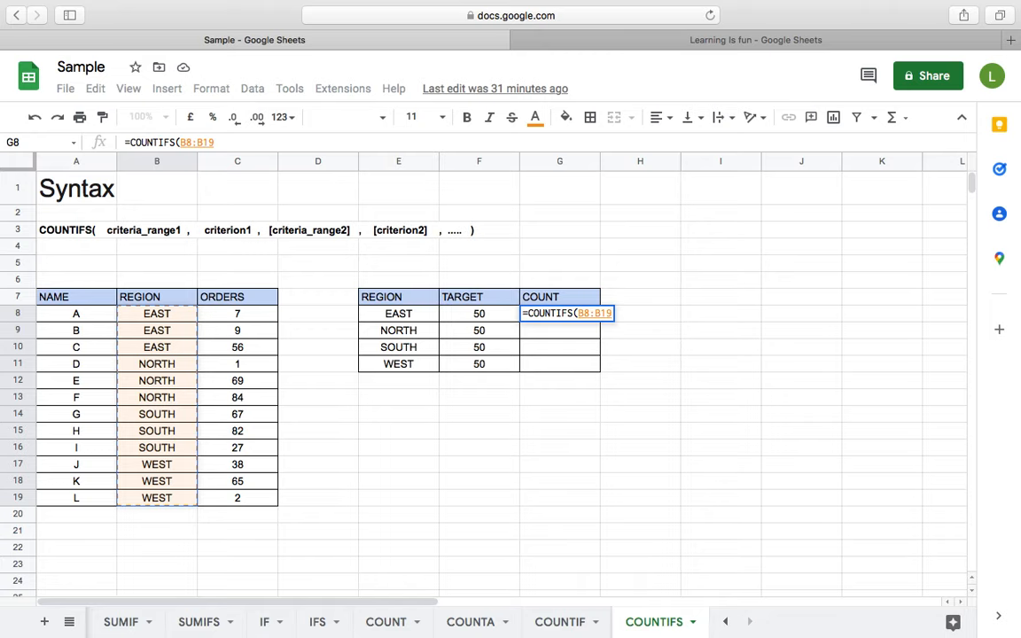
key(F4)
key(F4)
key(F4)
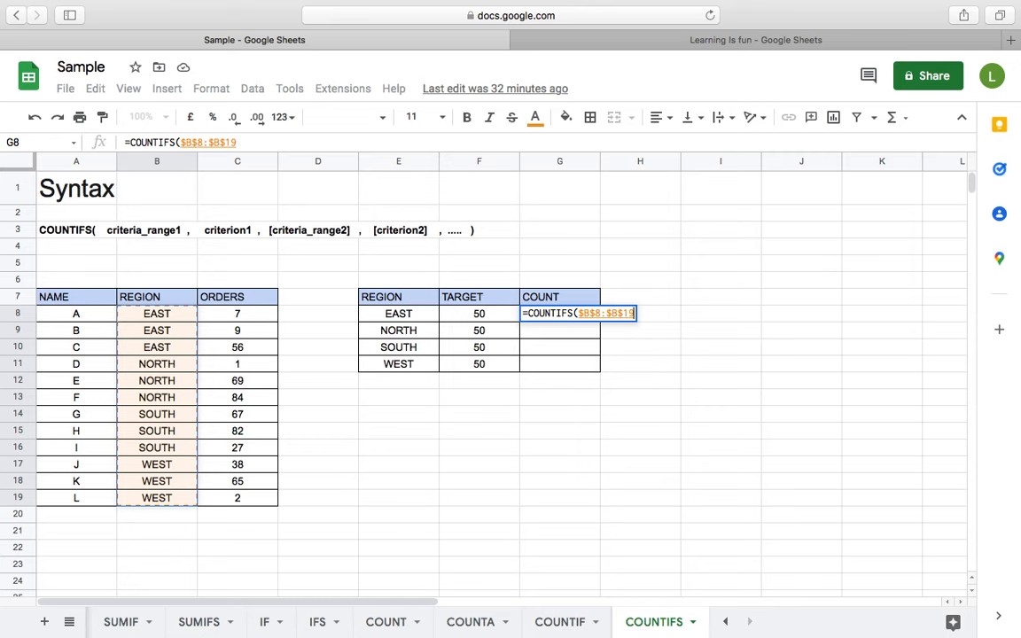
text(,)
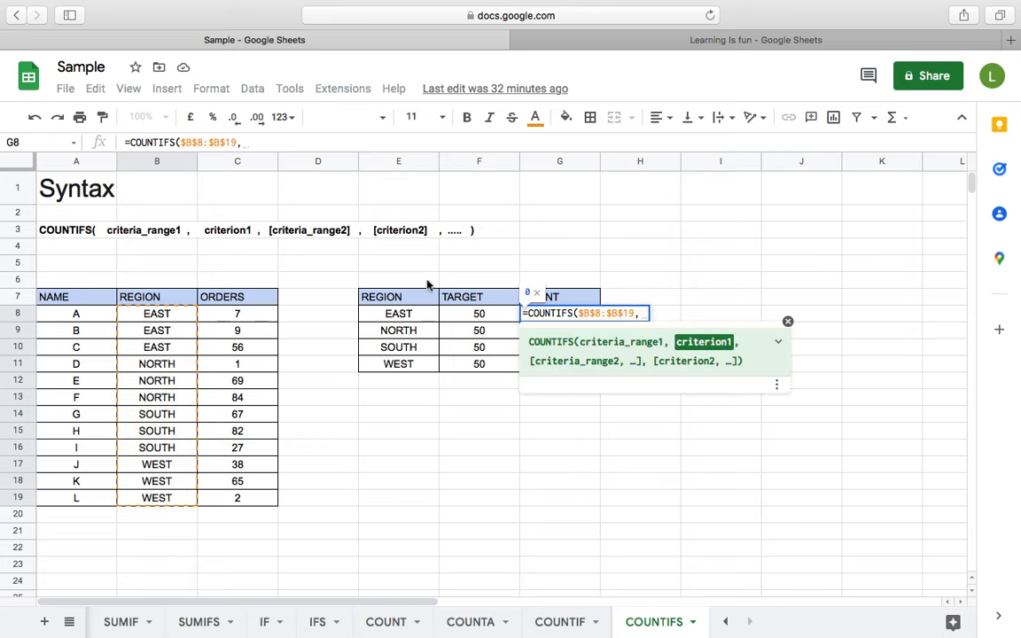
click(400, 314)
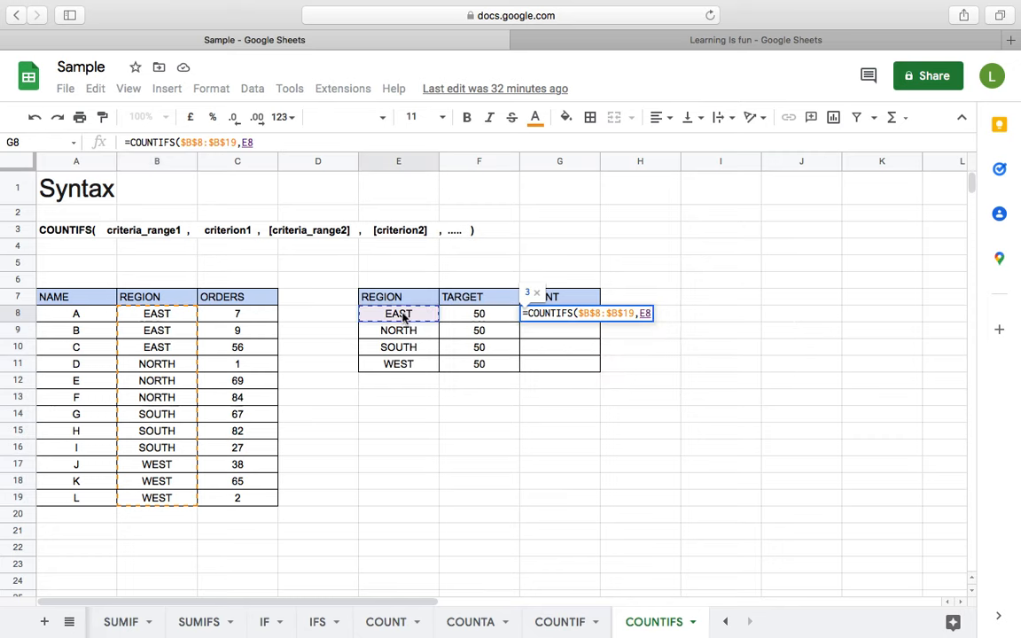
text(,)
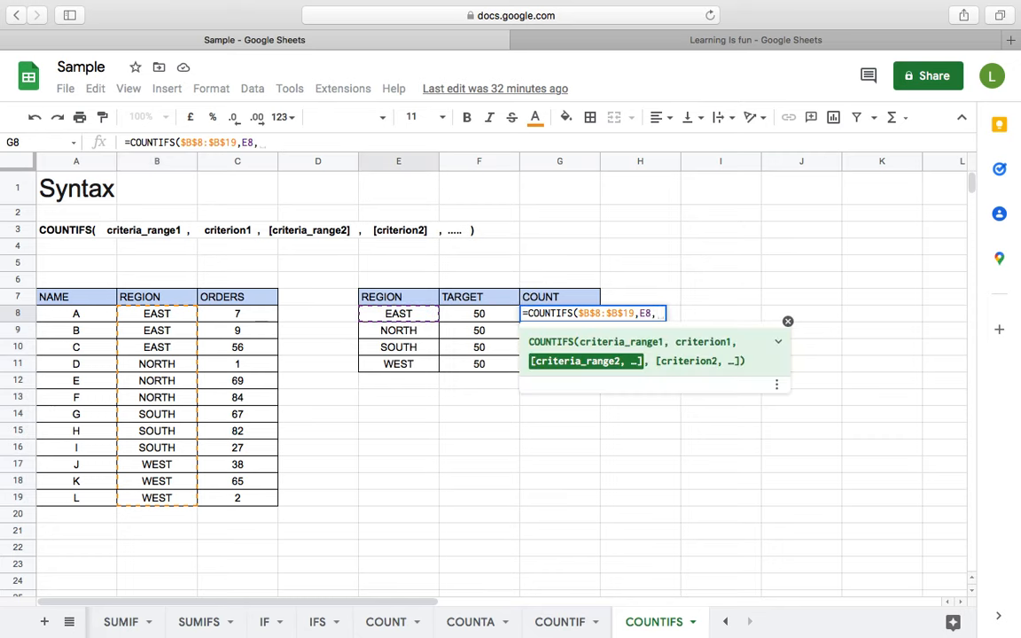
- Complete the G8 formula with $C$8:$C$19 as second criteria range and ">=50" as its criterion
click(238, 316)
drag(237, 319, 237, 497)
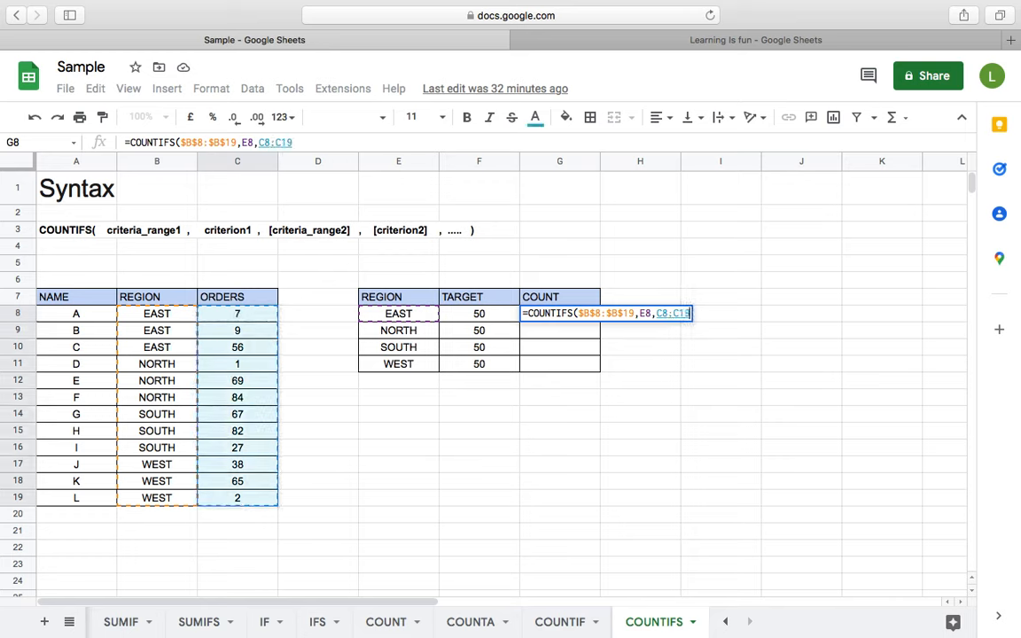
key(F4)
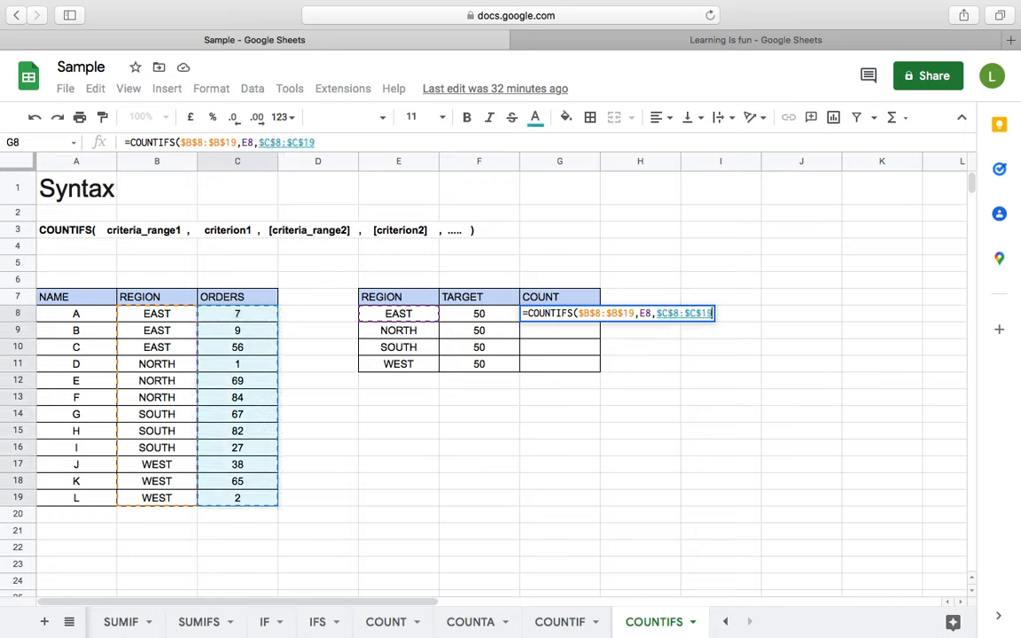
text(,)
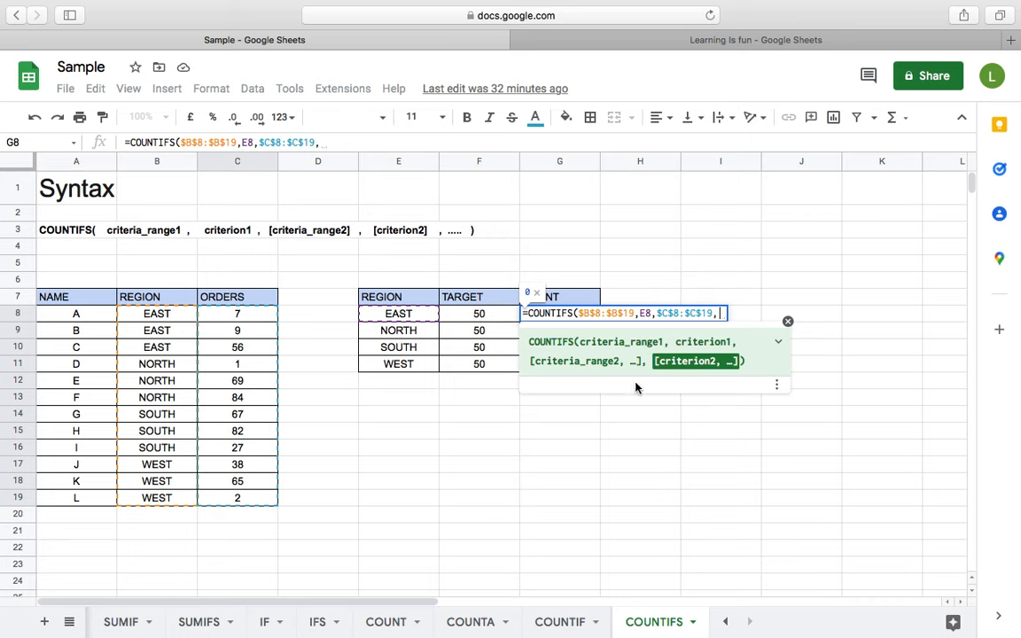
text(">="&)
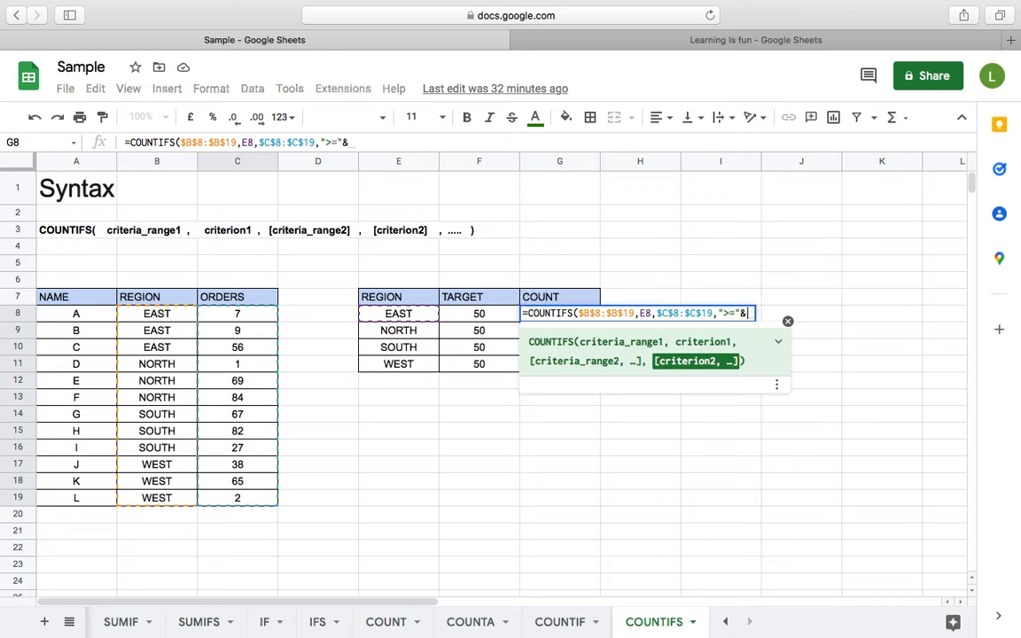
key(BackSpace)
key(BackSpace)
text(50")
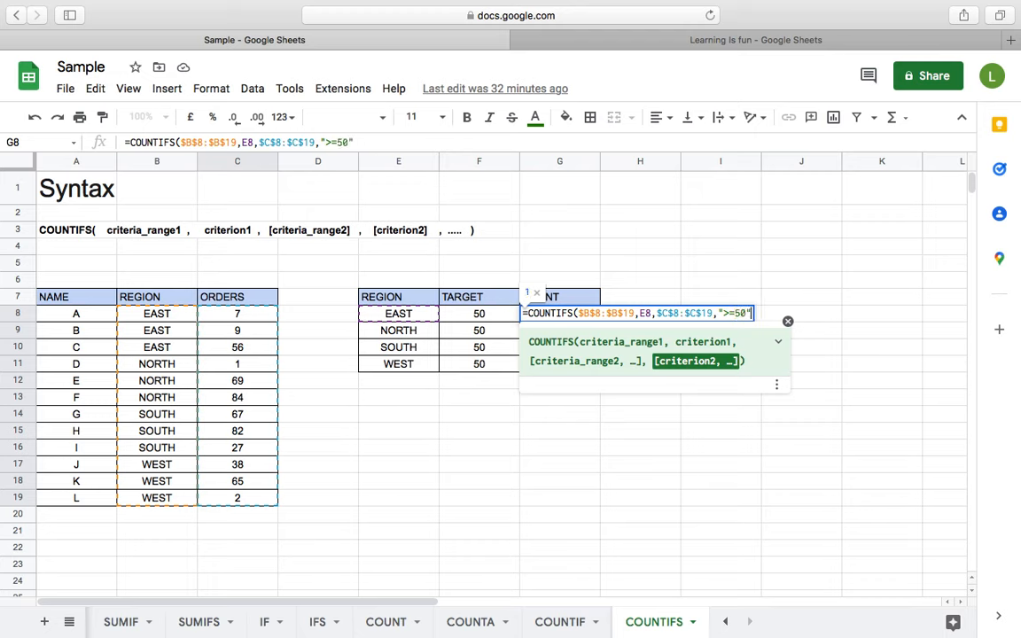
text())
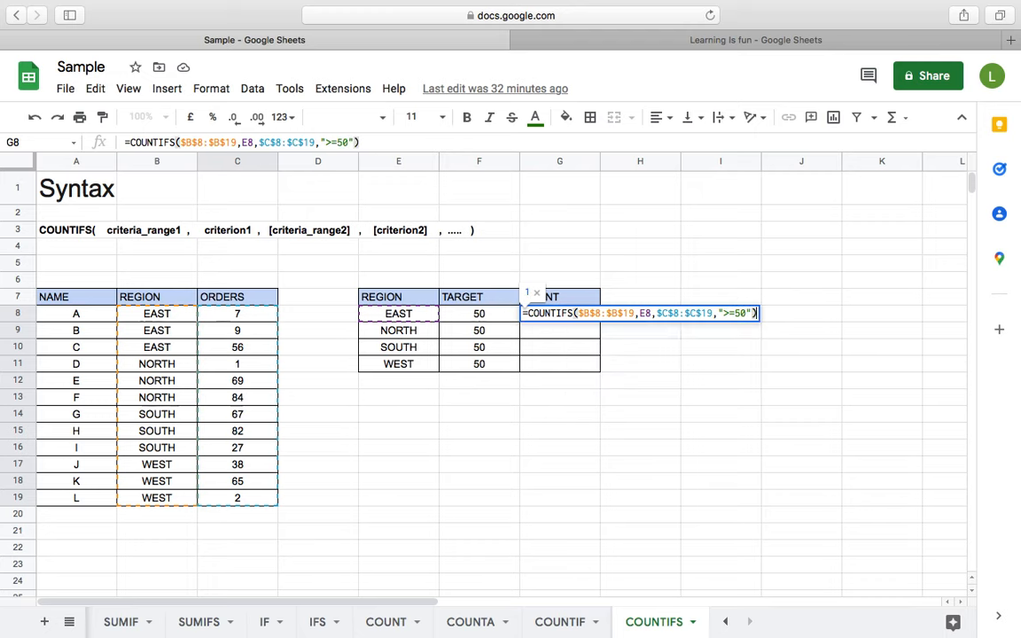
key(Return)
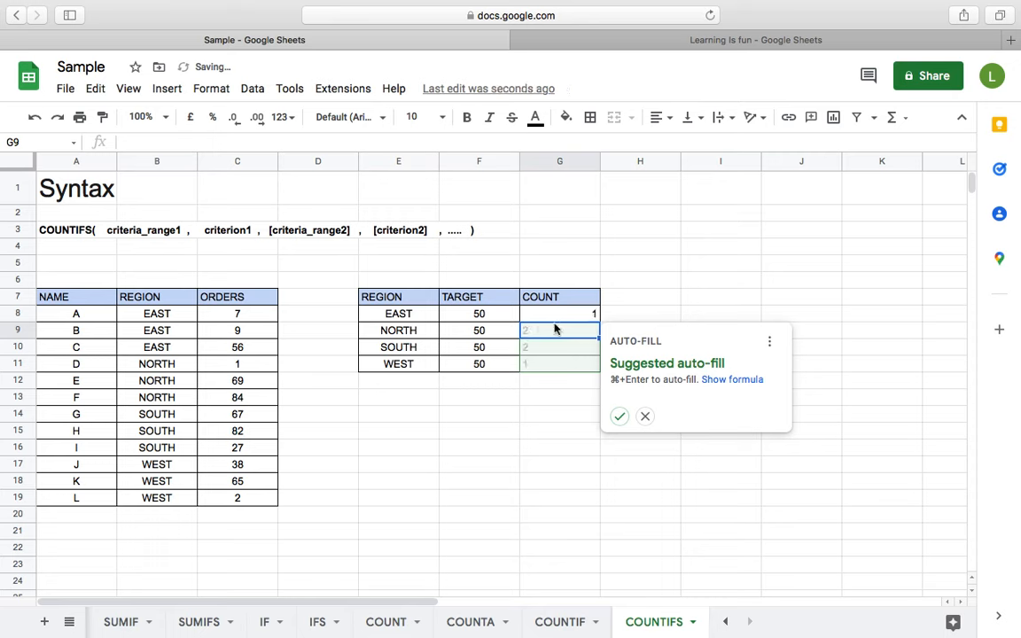
- Accept the suggested auto-fill of the formula for NORTH, SOUTH and WEST, and check the filled COUNT cells
click(620, 417)
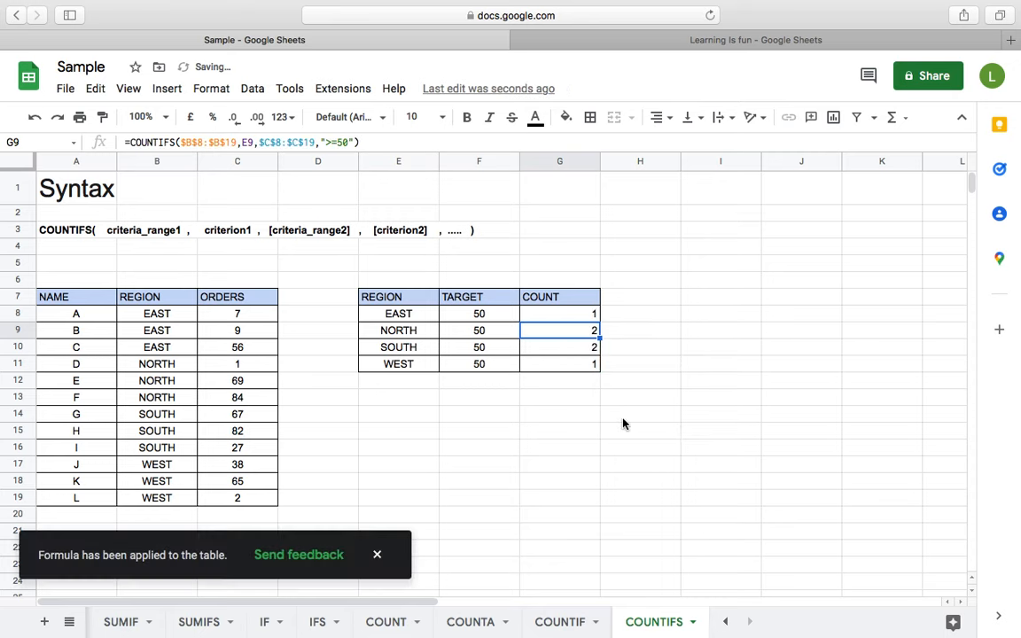
click(582, 315)
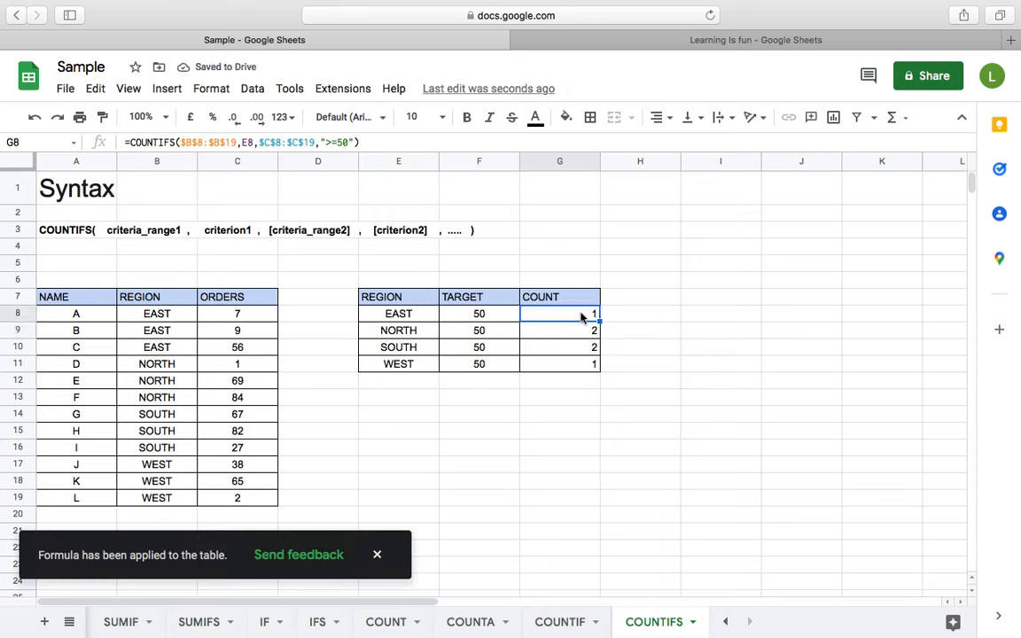
key(Down)
key(Down)
key(Down)
key(Down)
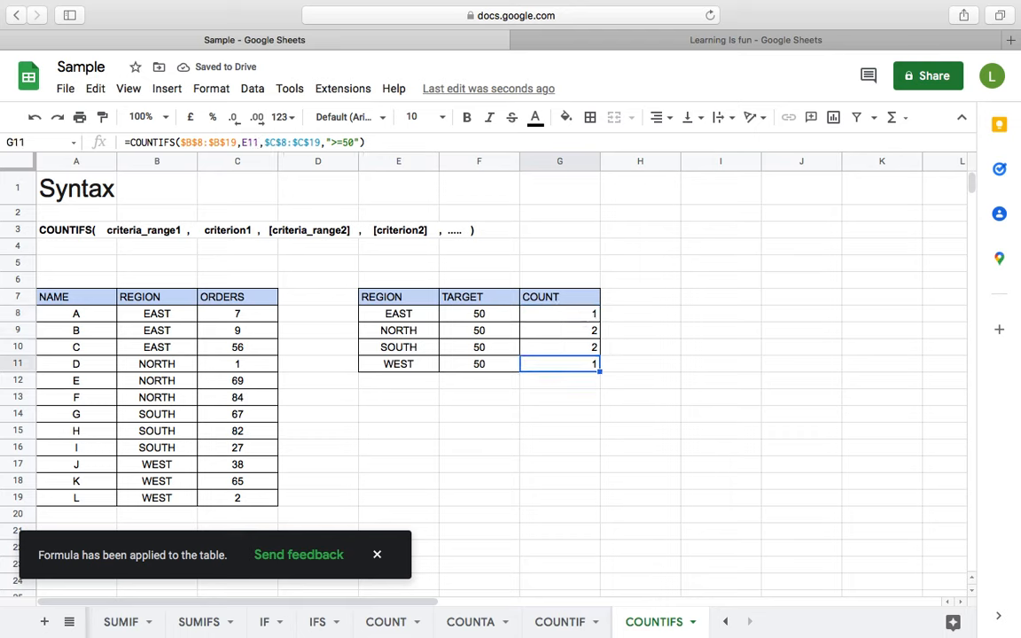
- Set the NORTH region's target to 45
key(Up)
key(Up)
key(Up)
key(Left)
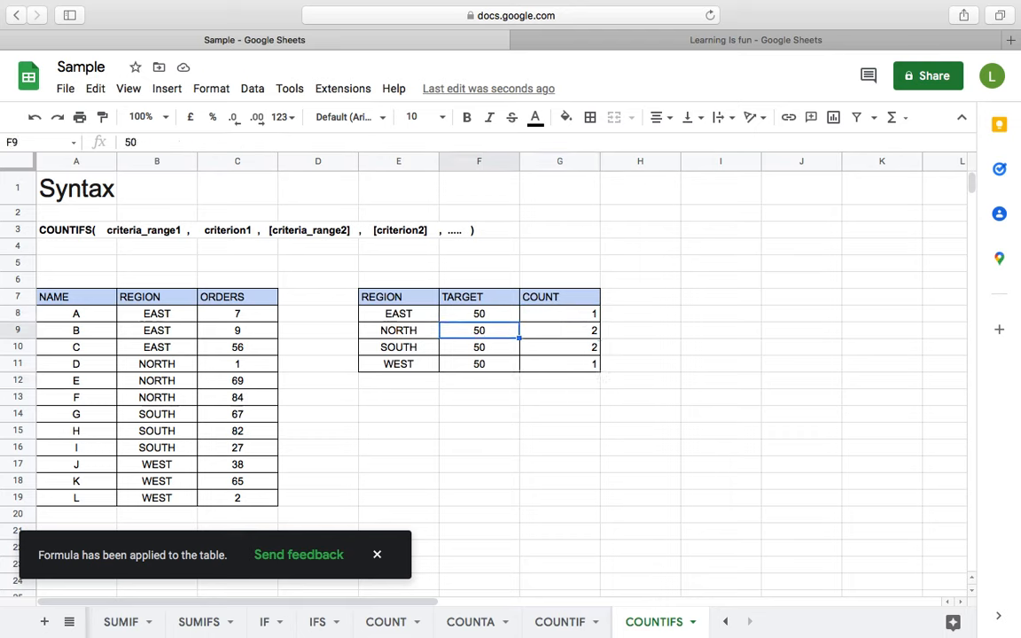
text(45)
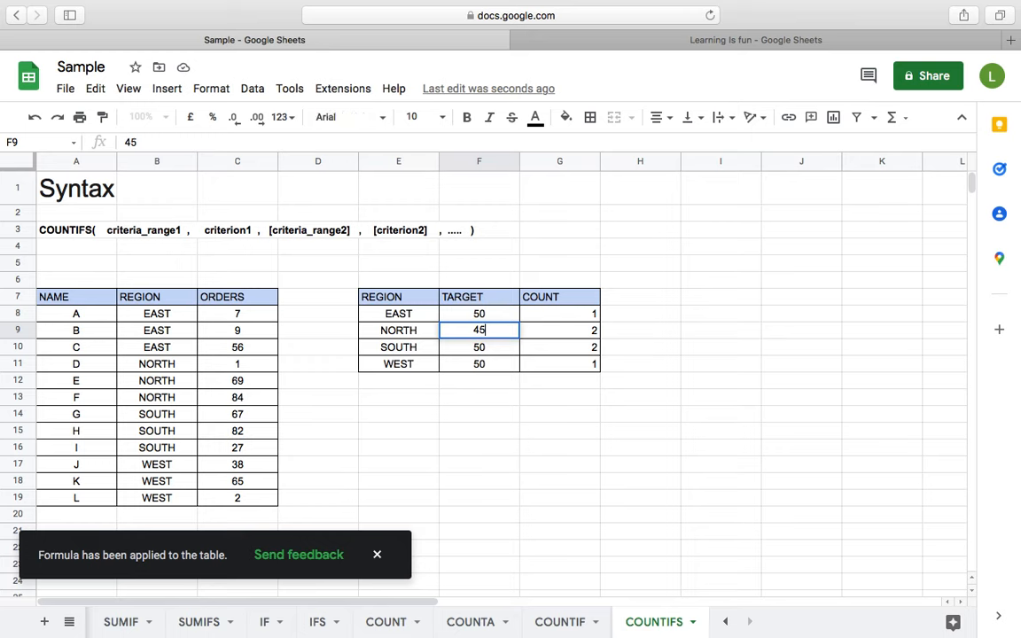
key(Return)
- Examine the COUNTIFS formulas and results in the COUNT column against the changed NORTH target
key(Right)
key(Up)
key(Up)
key(Down)
key(Up)
key(Down)
key(Up)
key(Down)
key(Down)
key(Up)
key(Up)
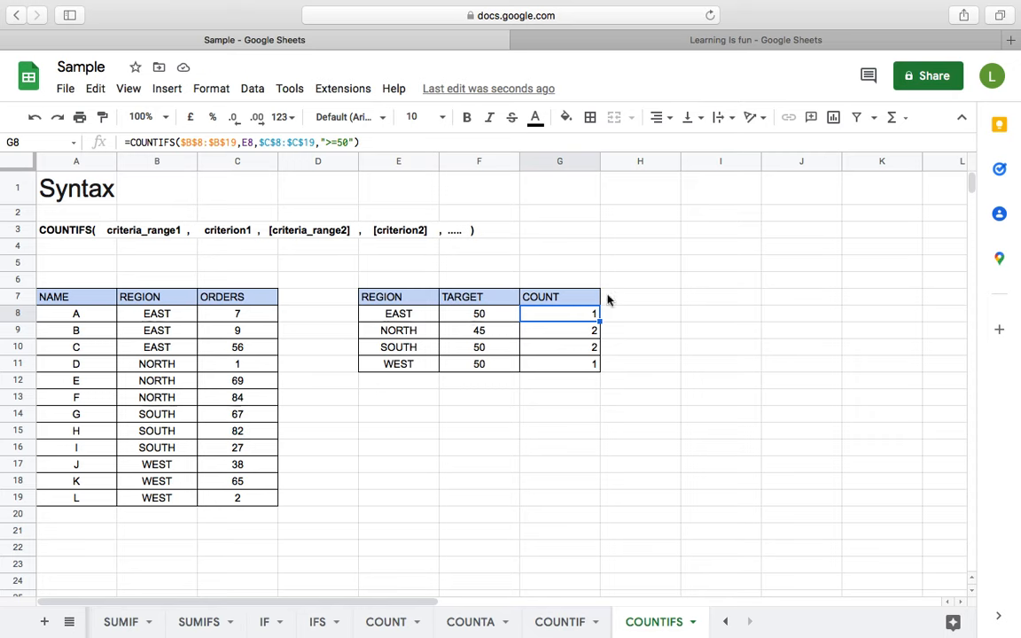
- Replace the fixed second criterion in the G8 formula with ">="&F8 so it uses the target cell
click(352, 141)
key(BackSpace)
key(BackSpace)
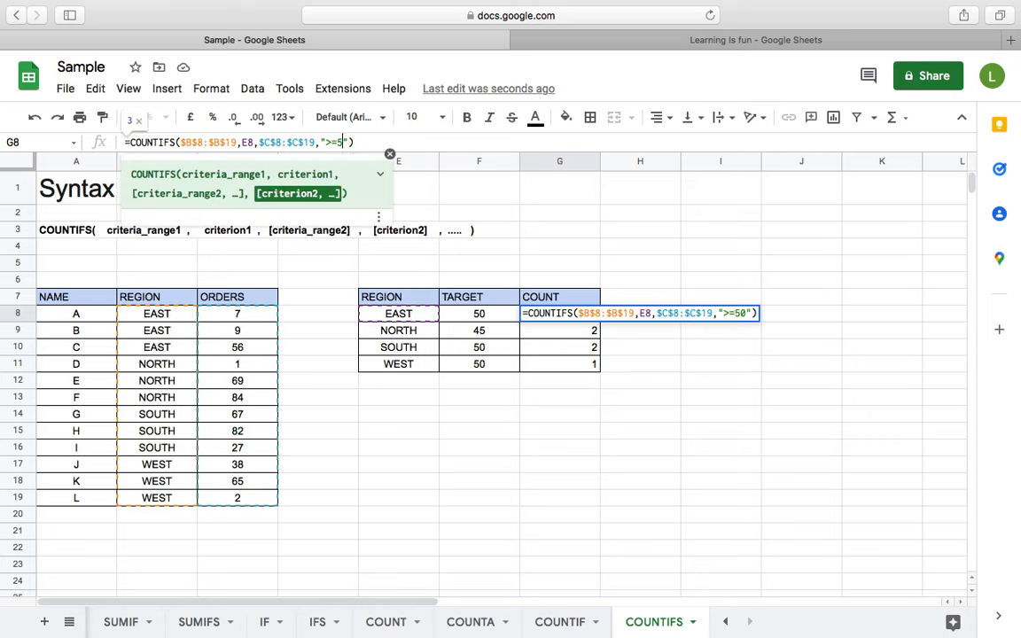
click(345, 142)
text(&)
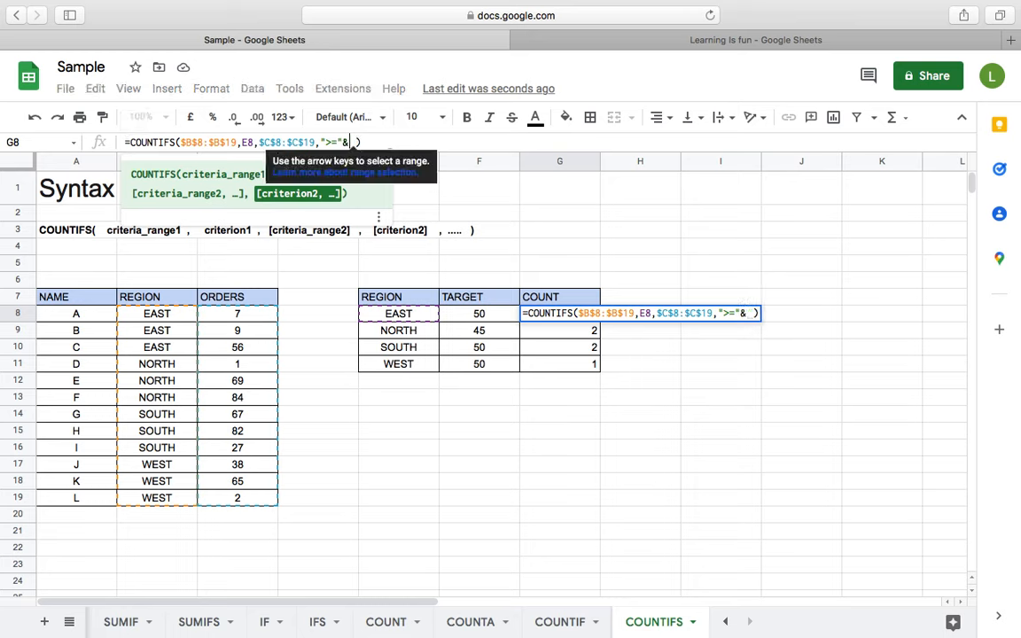
click(476, 316)
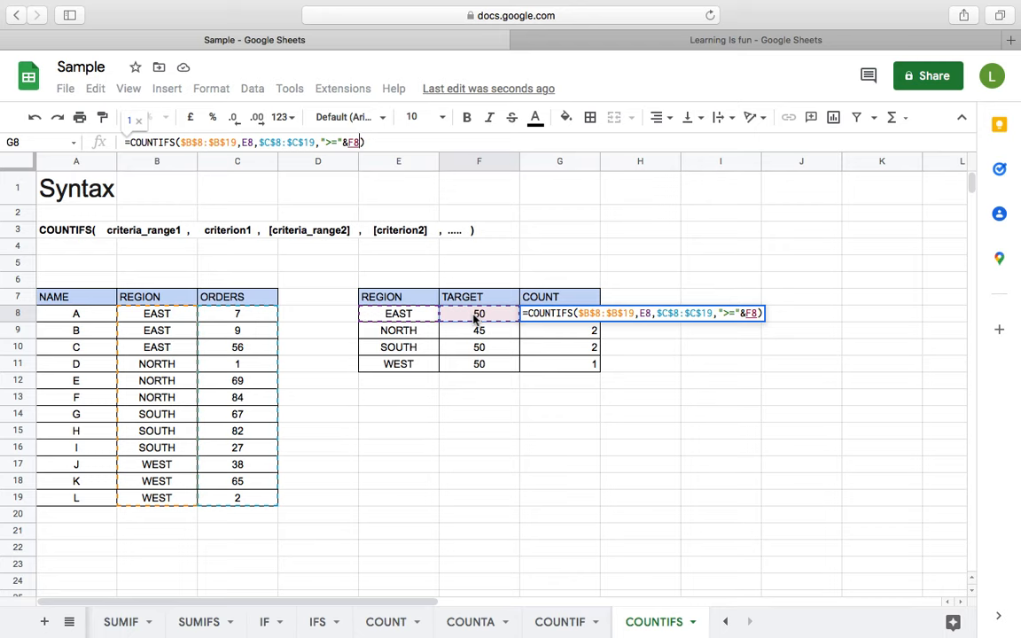
key(Return)
- Copy the G8 formula into G9:G11 for the NORTH, SOUTH and WEST counts
key(Up)
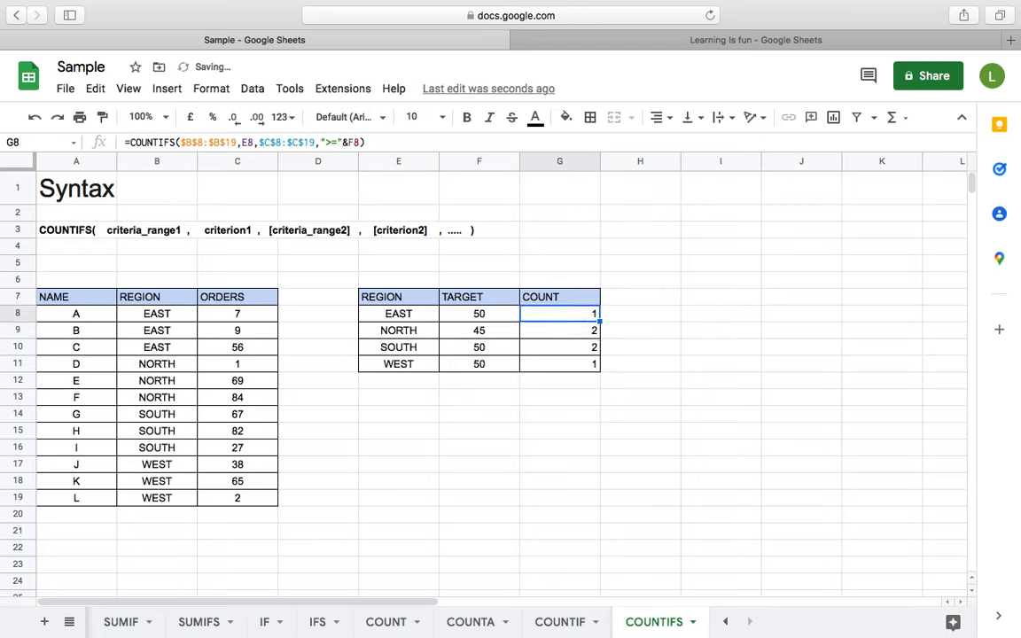
key(Down)
key(shift+Down)
key(shift+Down)
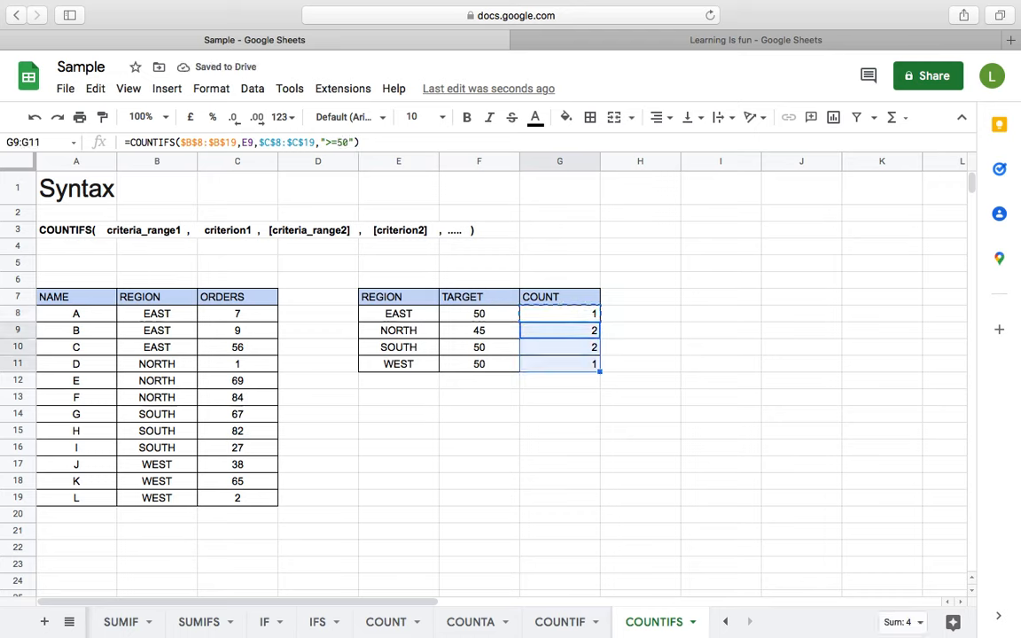
key(ctrl+v)
- Set the NORTH target to 1 and check the count beside it
key(Left)
key(Down)
key(Up)
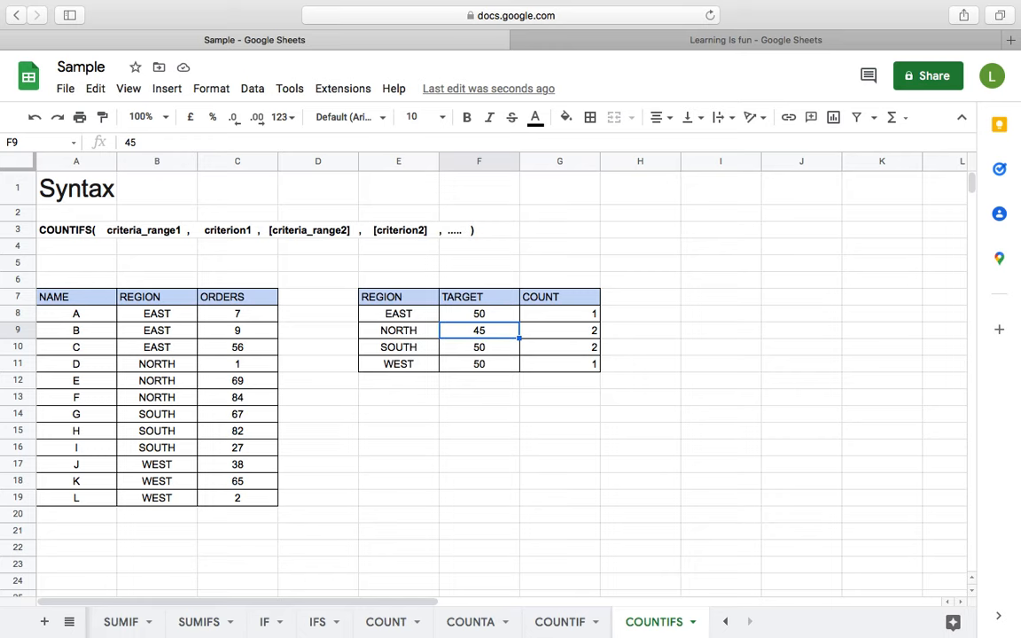
text(1)
key(Return)
key(Up)
key(Right)
key(Left)
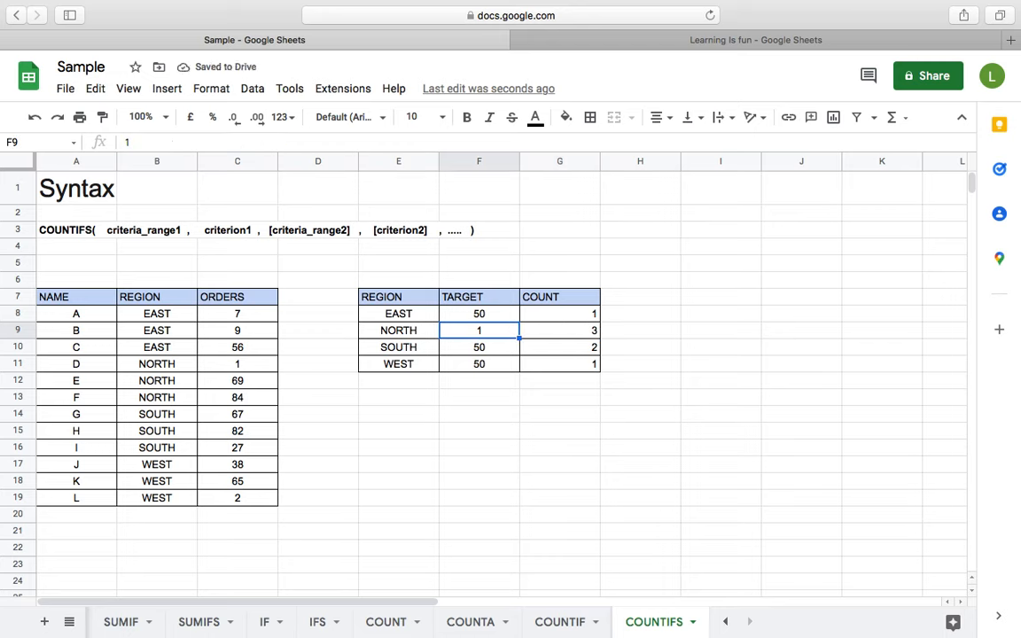
- Set the NORTH target to 50 and the SOUTH target to 25
text(50)
key(Return)
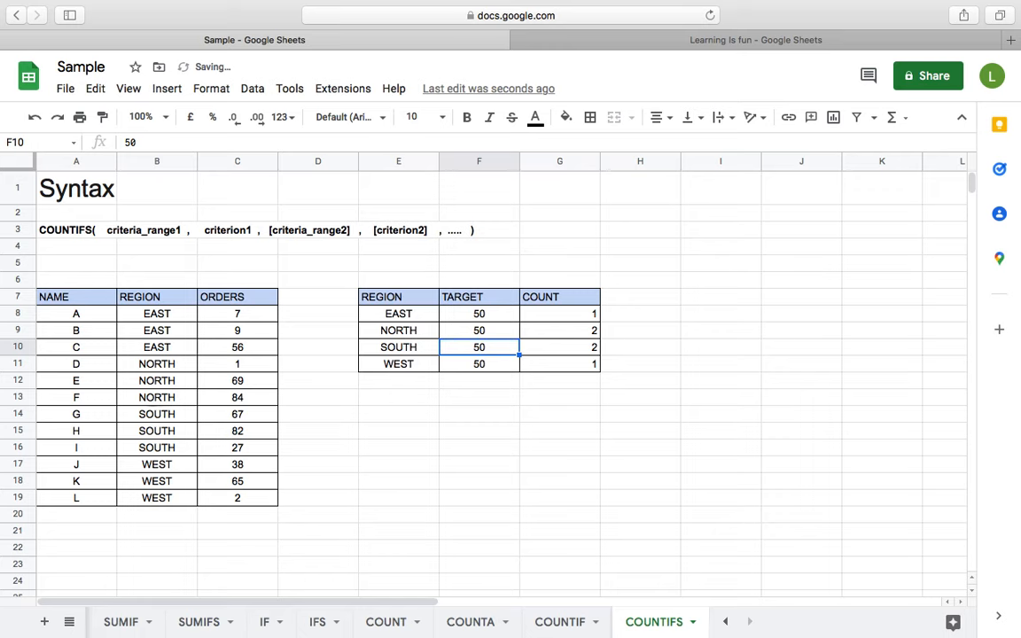
text(25)
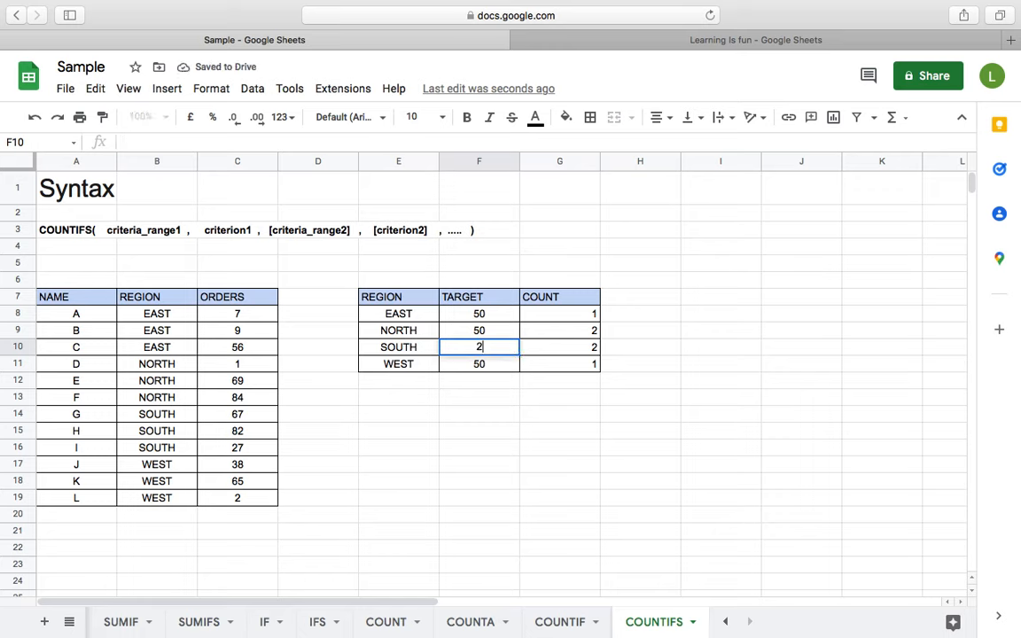
key(Return)
key(Up)
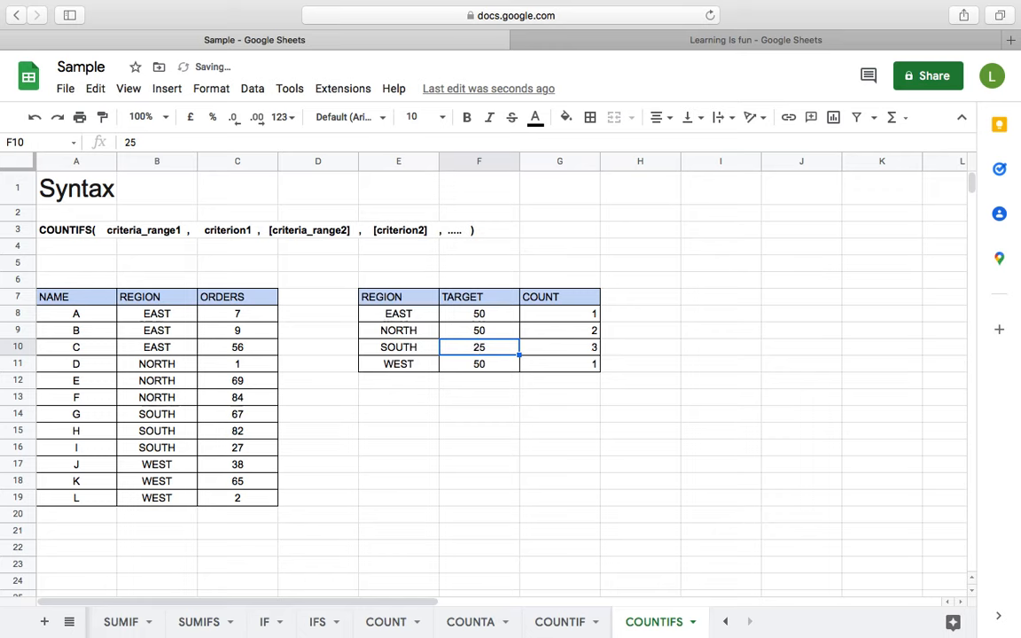
- Compare the SOUTH orders in C14:C16 with the SOUTH region's target and count
key(Left)
key(Left)
key(Left)
key(Down)
key(Down)
key(Down)
key(Down)
key(shift+Down)
key(shift+Down)
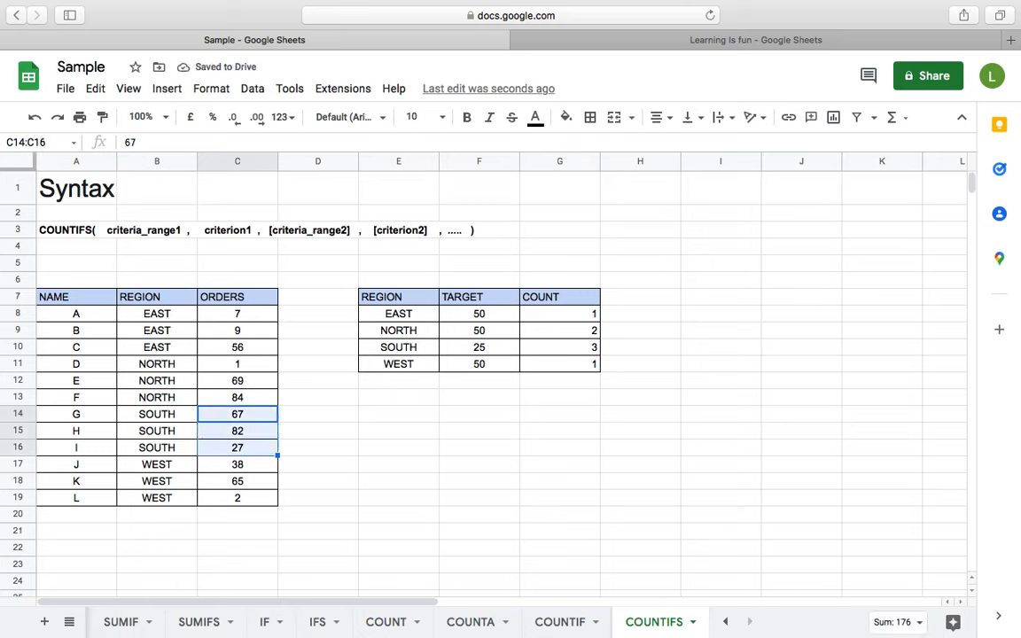
key(Right)
key(Right)
key(Right)
key(Left)
key(Left)
key(Down)
key(Left)
key(Down)
key(Right)
key(Right)
key(Right)
key(Up)
key(Up)
key(Up)
key(Up)
key(Up)
key(Up)
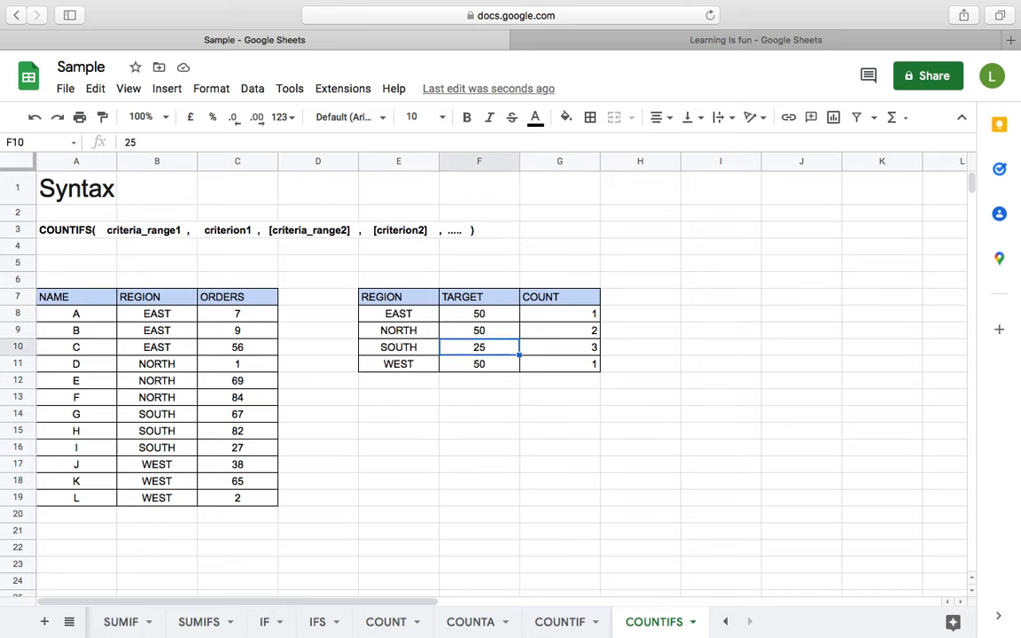
- Set the SOUTH region's target to 50 in F10
key(Right)
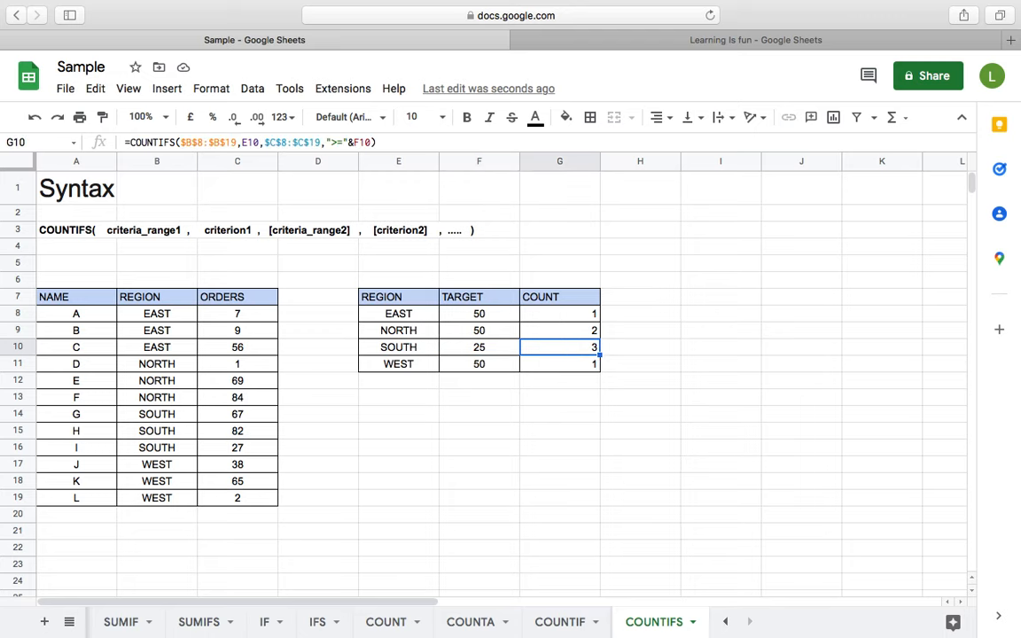
key(Left)
text(50)
key(Return)
key(Up)
- Review the count cells G8:G11 for all four regions against their targets
key(Right)
key(Up)
key(Up)
key(Down)
key(Down)
key(Down)
key(Up)
key(Up)
key(Up)
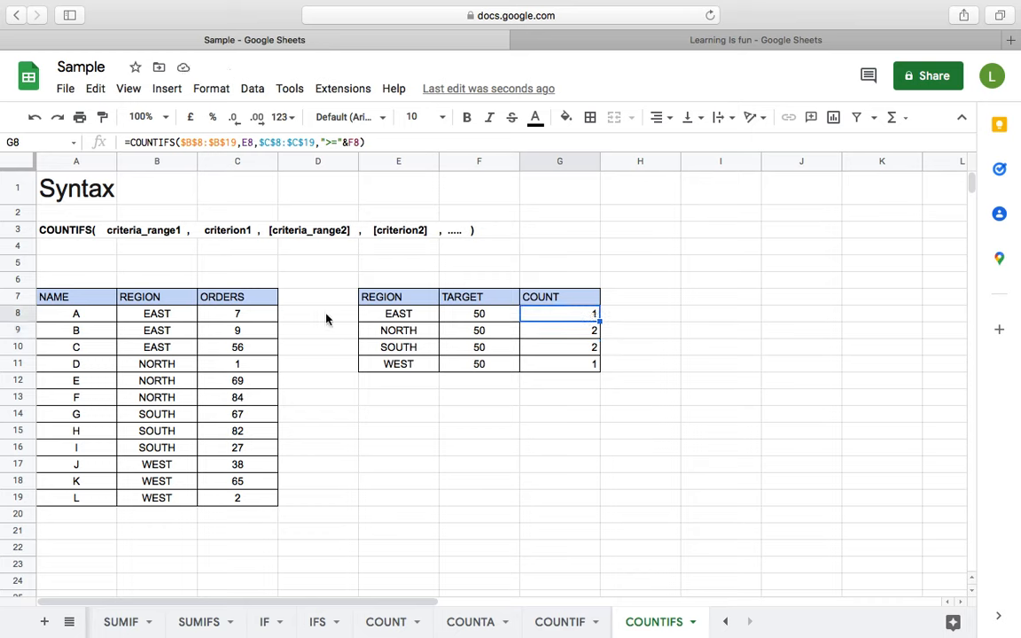
- Add a "Sale" column header in D7 next to ORDERS
click(304, 299)
text(Sale)
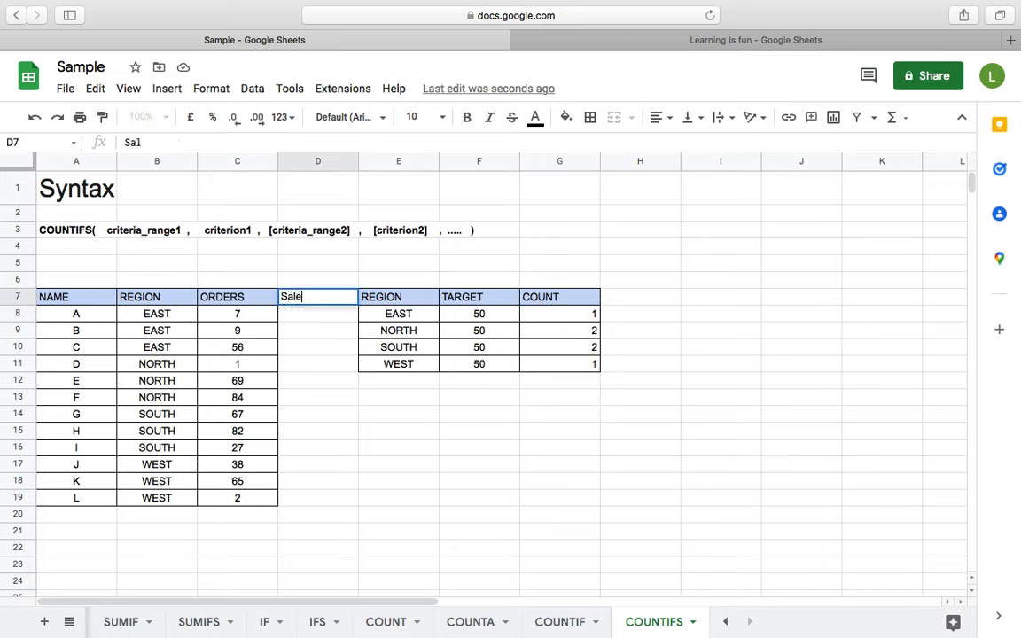
key(Return)
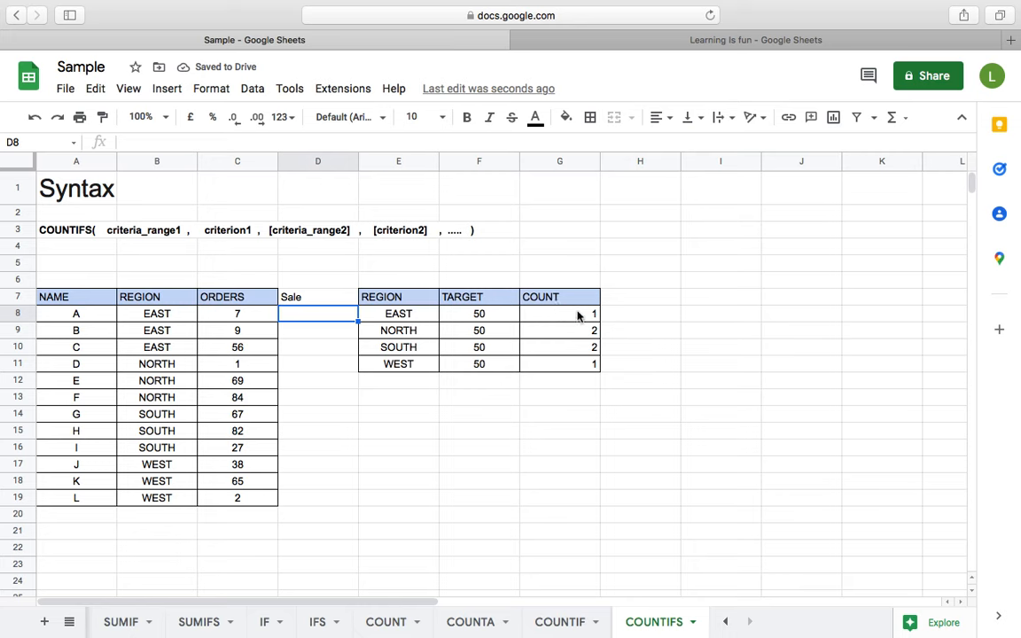
- Try to extend the COUNTIFS formula in G8 after the F8 criterion with a further criteria range, then discard the edit
click(534, 322)
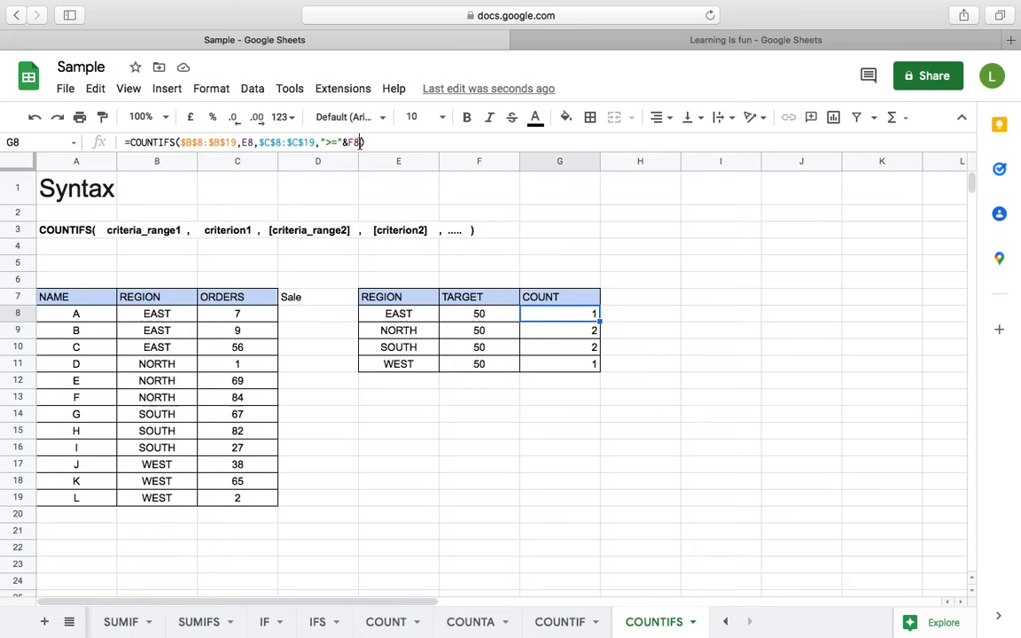
key(Return)
text(,)
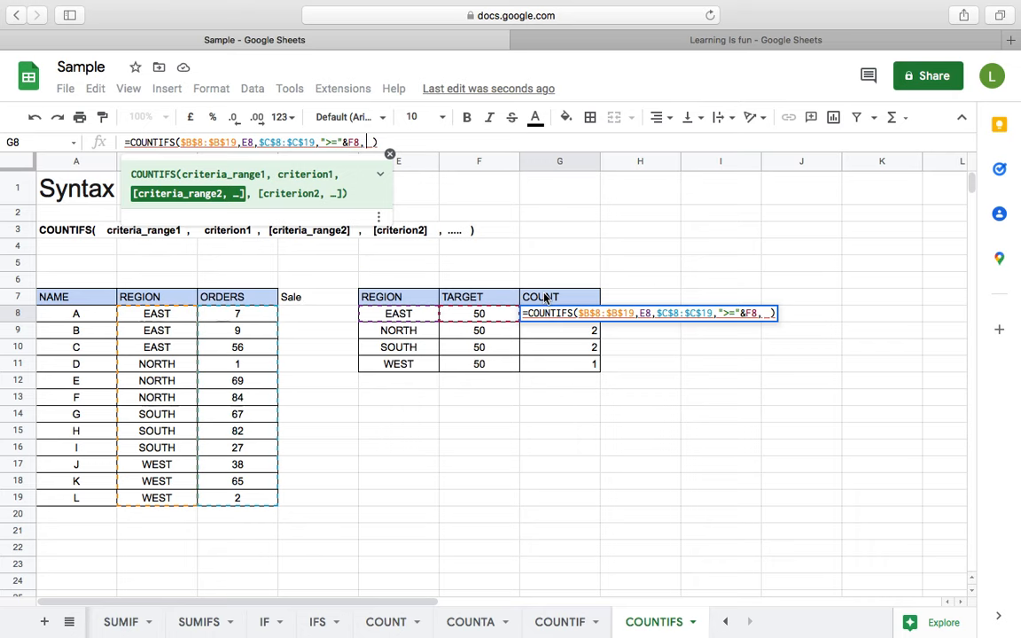
key(BackSpace)
key(BackSpace)
key(BackSpace)
key(BackSpace)
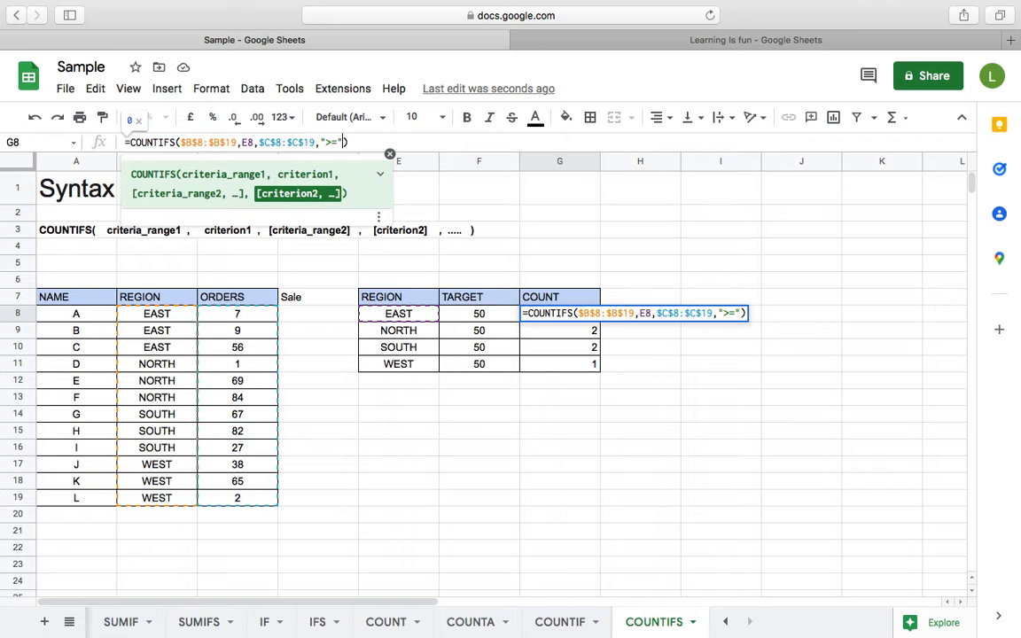
key(Escape)
key(Escape)
click(47, 33)
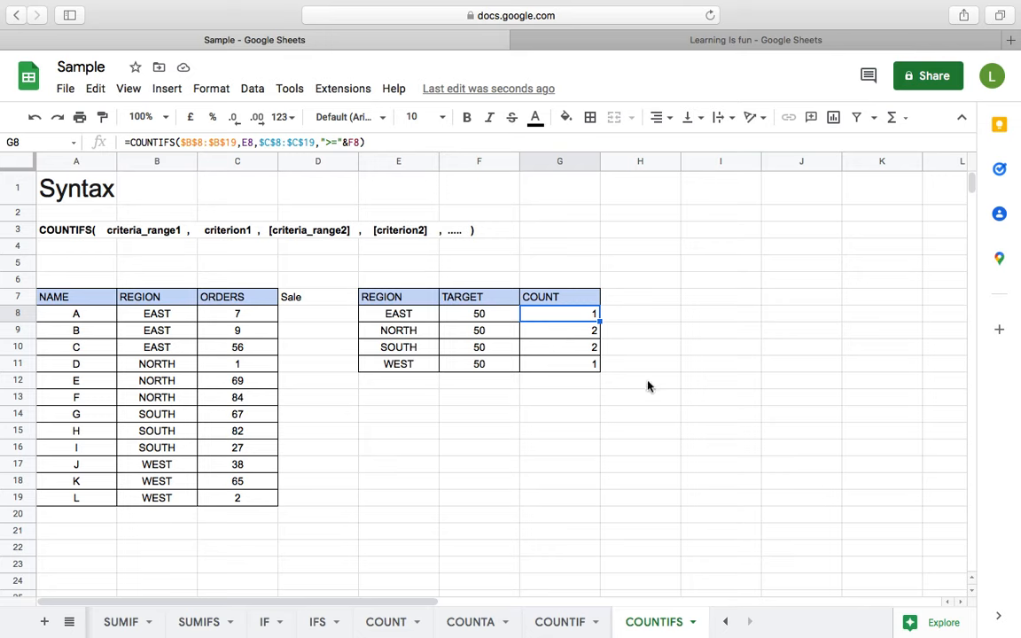
- Clear the "Sale" header from D7
click(335, 300)
key(BackSpace)
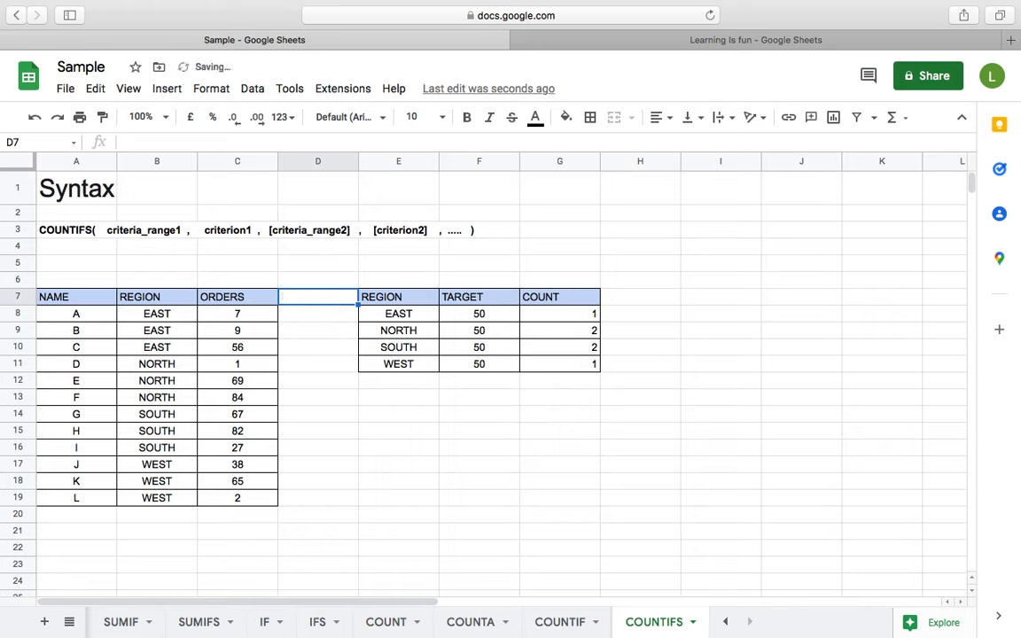